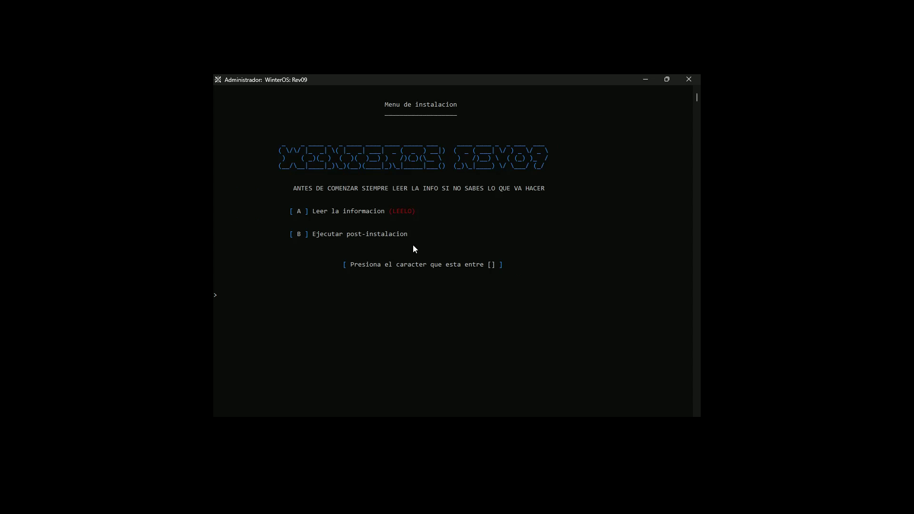
Read the WinterOS installation information and return to the main installation menu.
key(a)
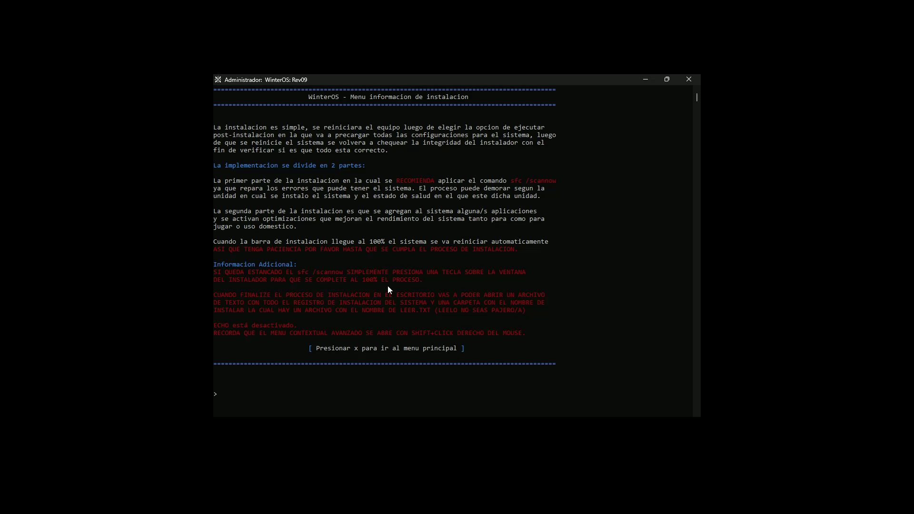
key(x)
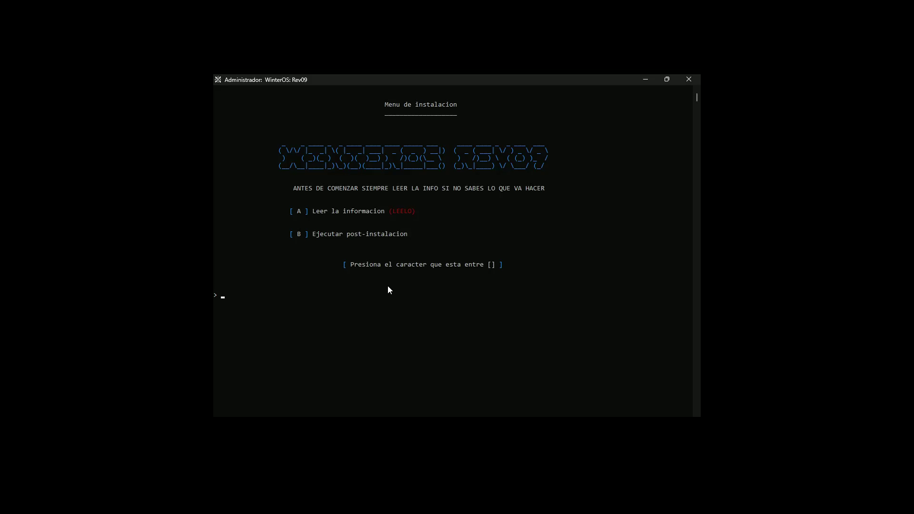
Run the post-installation, close the sign-out notice, and decline the SFC /SCANNOW system scan.
key(b)
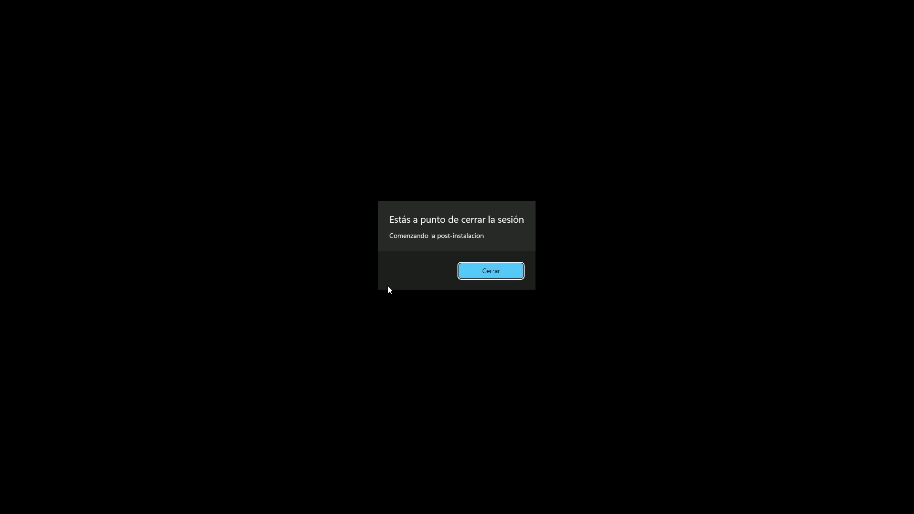
click(499, 272)
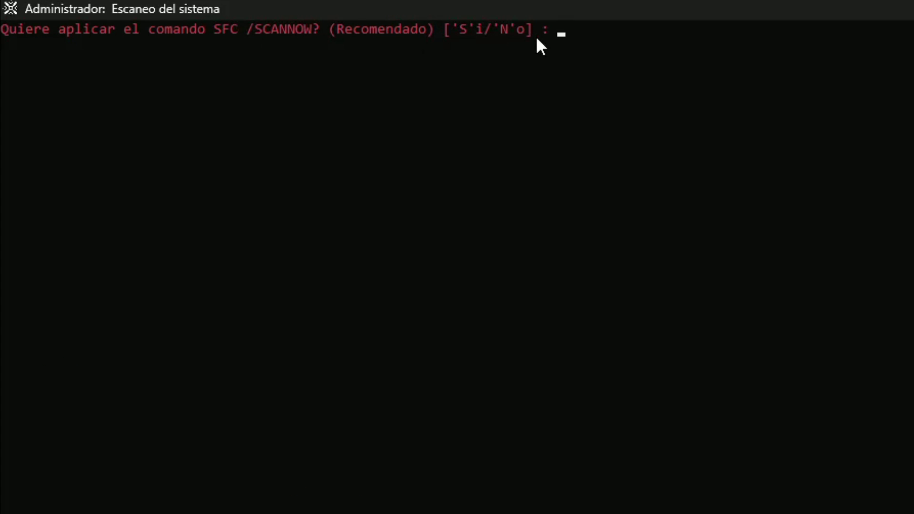
text(n)
key(Return)
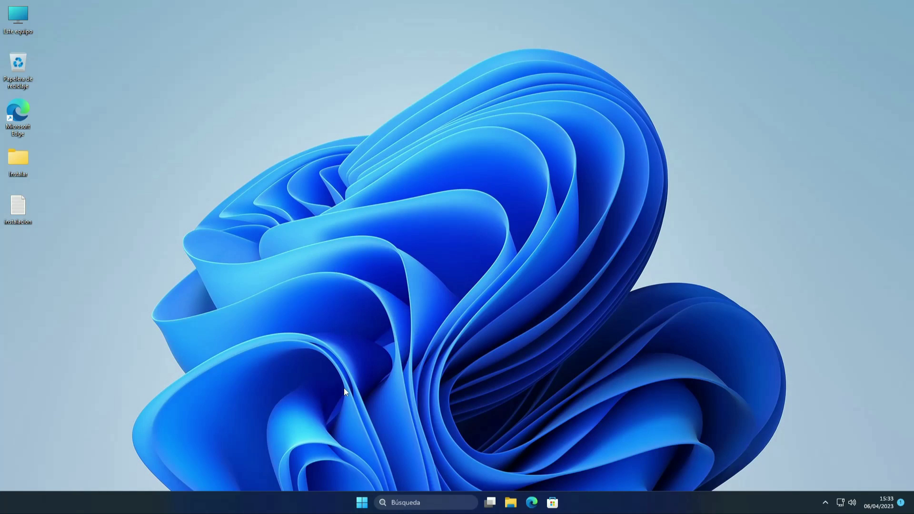
View the pinned start apps and examine the DirectX, Visual C++ and Leeme items in the Instalar folder.
click(361, 503)
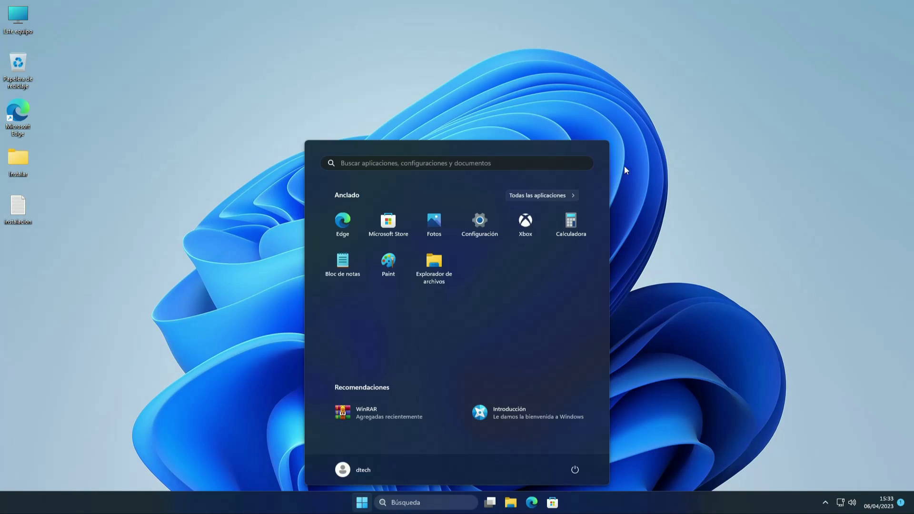
click(731, 240)
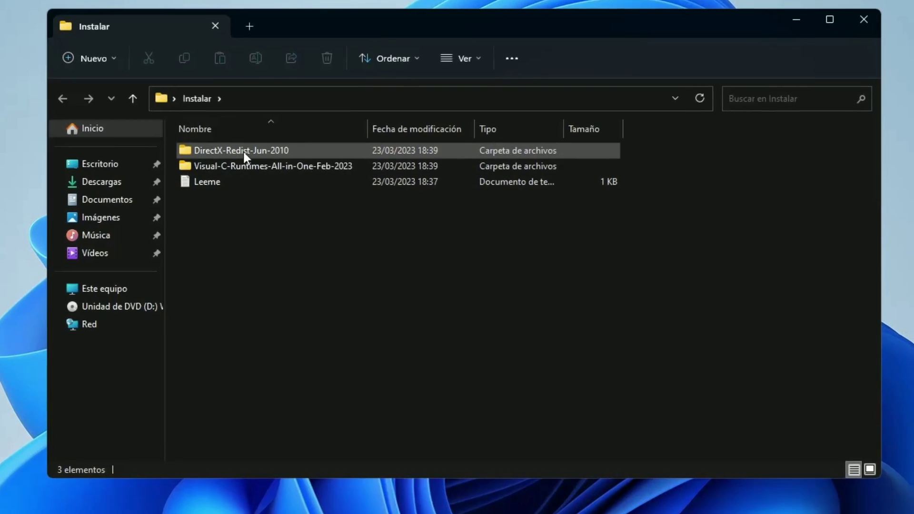
click(243, 151)
click(239, 167)
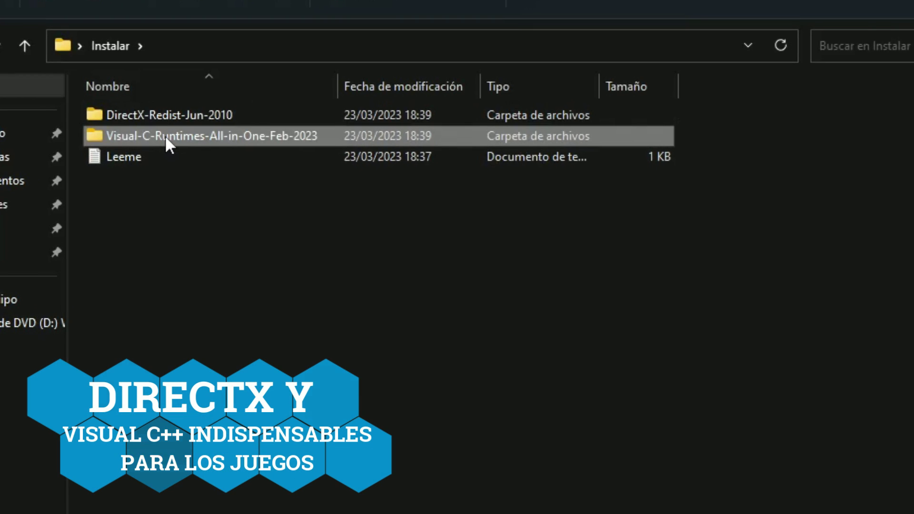
click(127, 157)
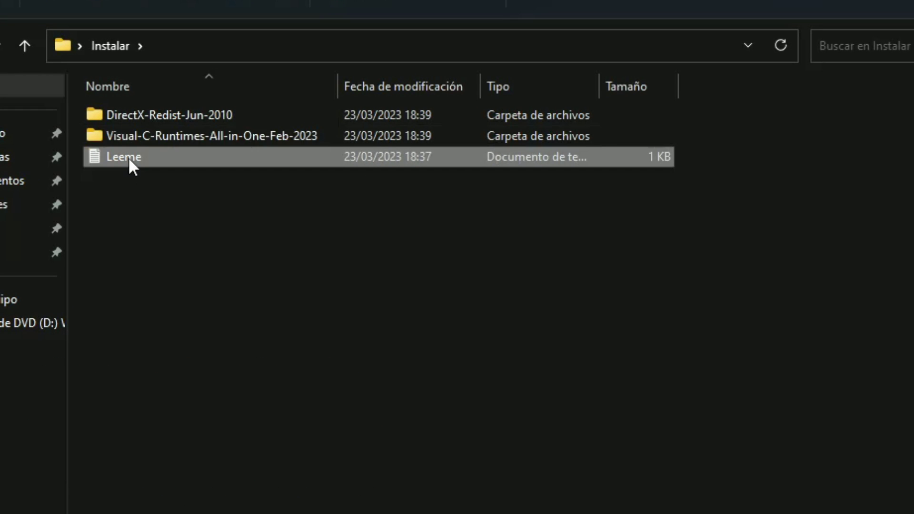
click(151, 112)
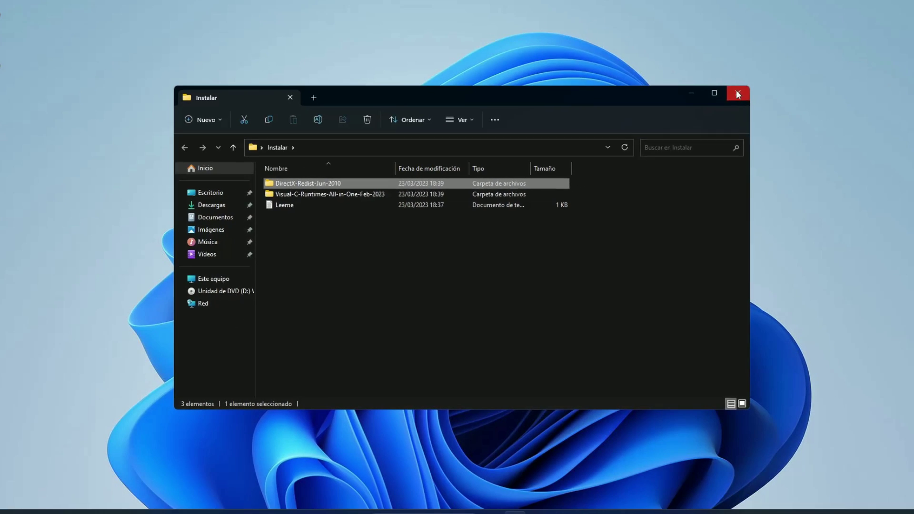
key(alt+F4)
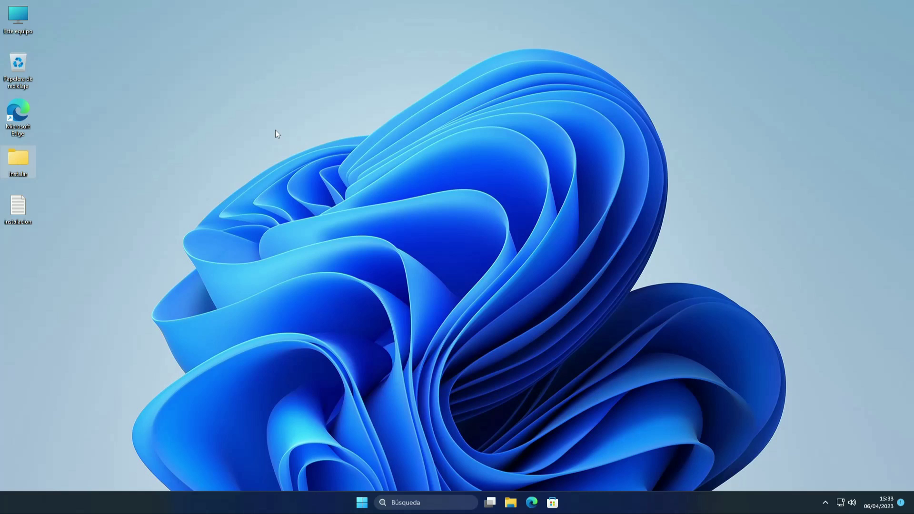
Open the Instalacion file on the desktop and check the Windows version with winver.
double_click(14, 210)
click(363, 503)
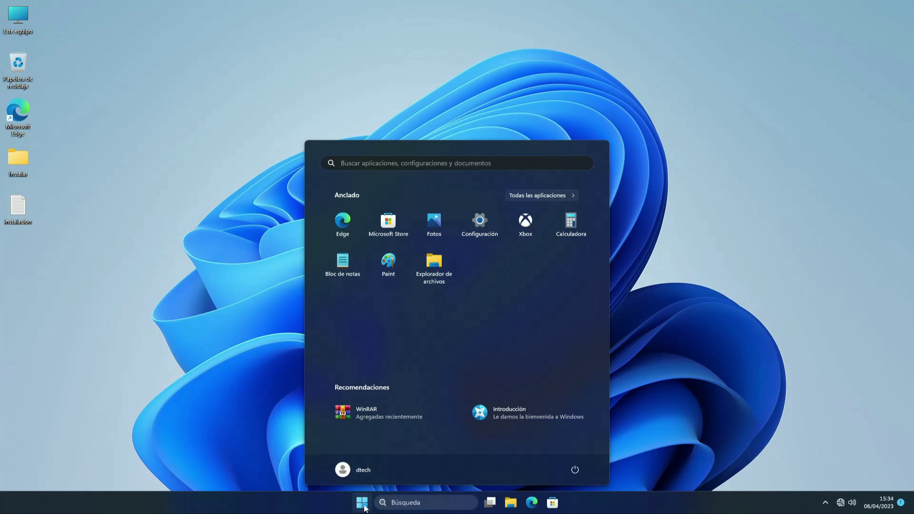
text(winver)
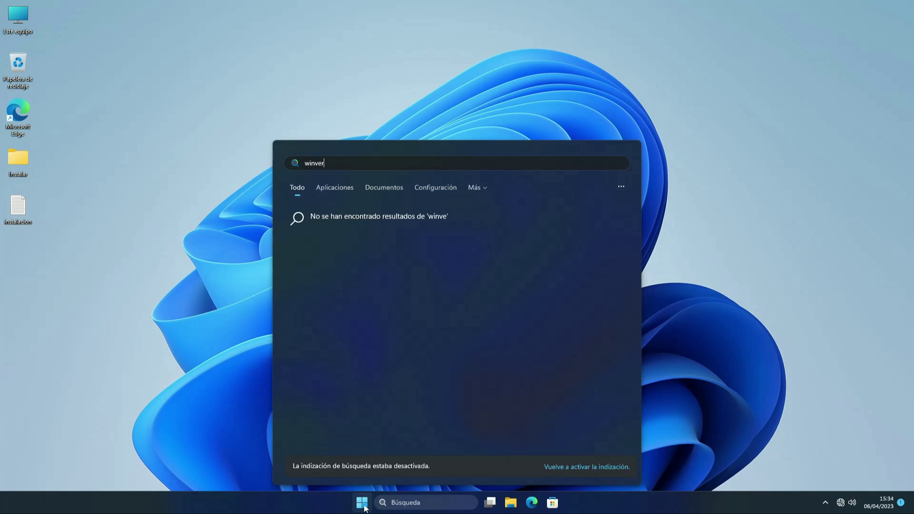
key(Return)
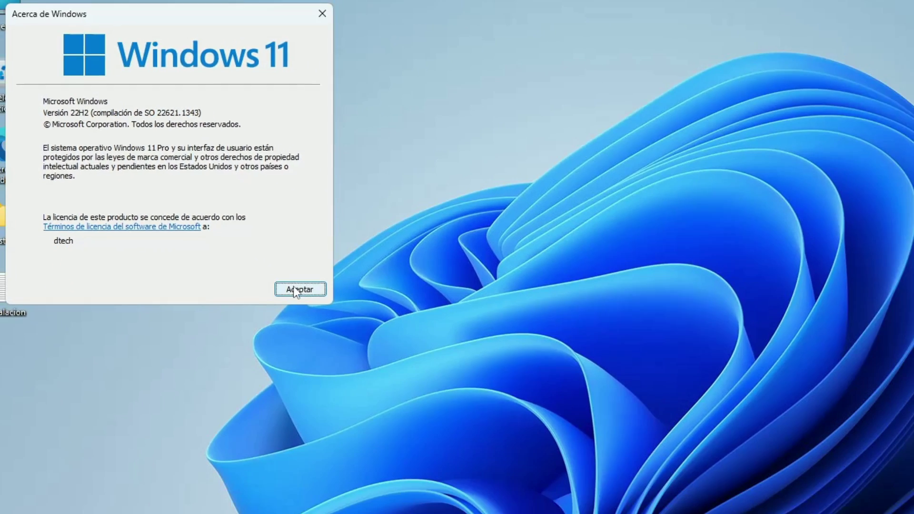
click(505, 486)
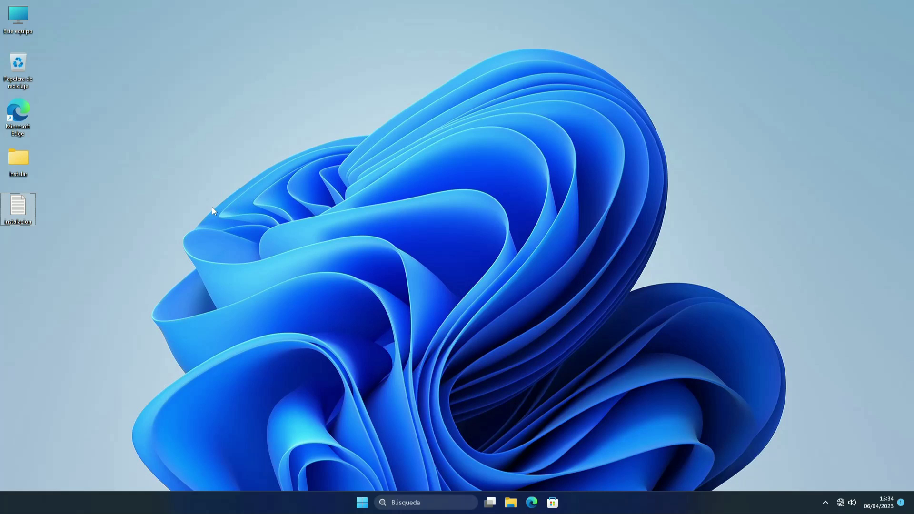
Open Task Manager maximized and widen the process name column to examine the running processes.
key(ctrl+shift+Escape)
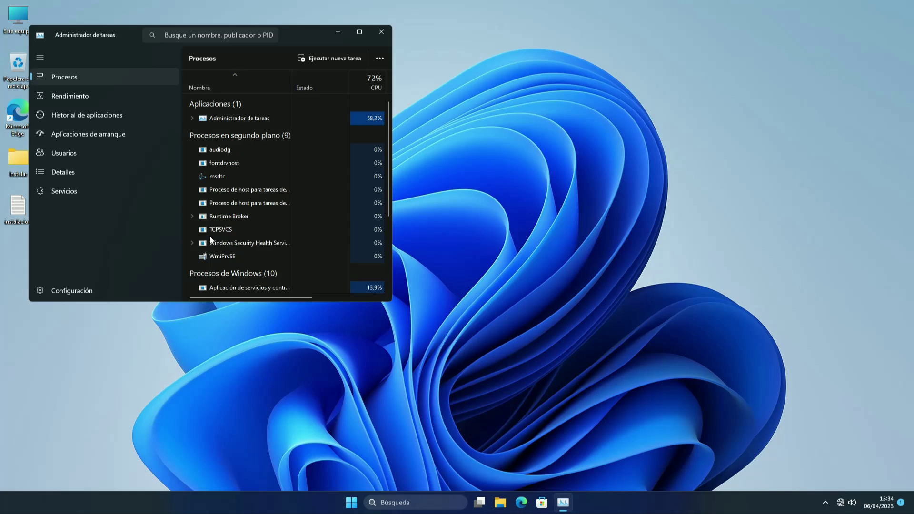
click(360, 32)
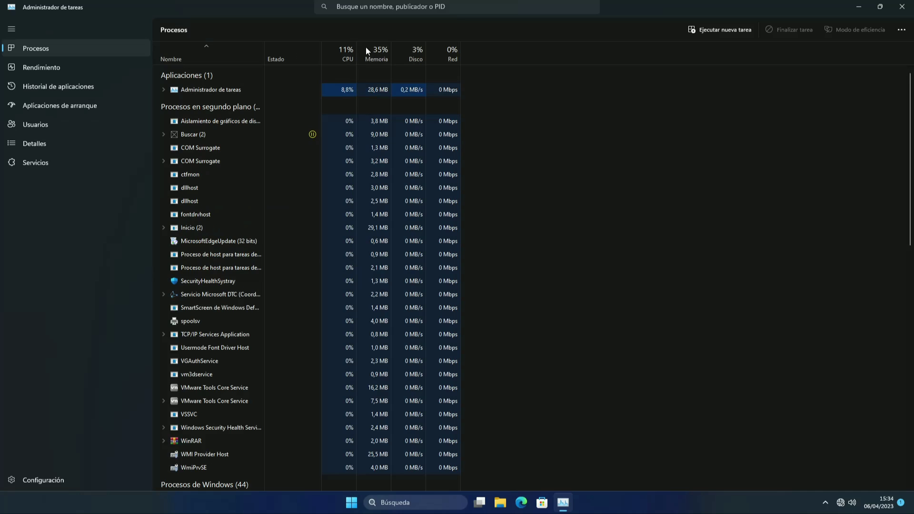
drag(264, 51, 382, 58)
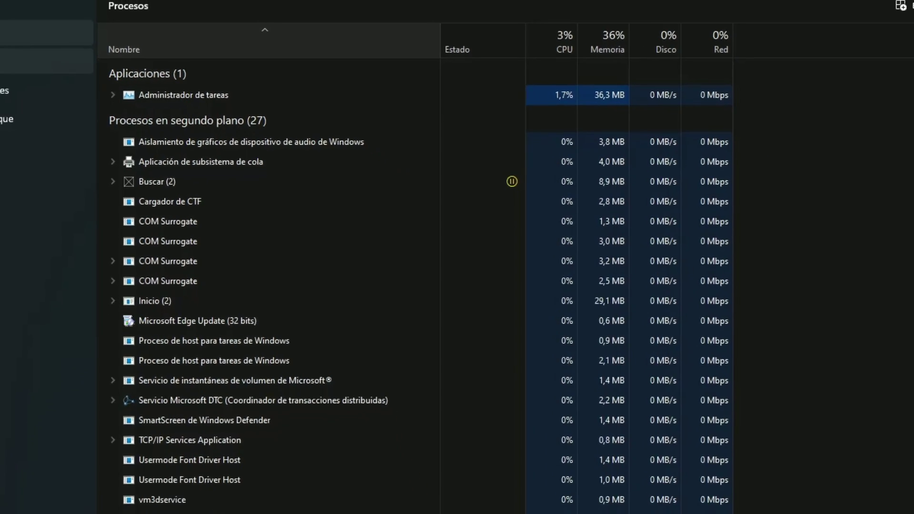
Check the CPU and memory performance figures and close Task Manager.
click(48, 67)
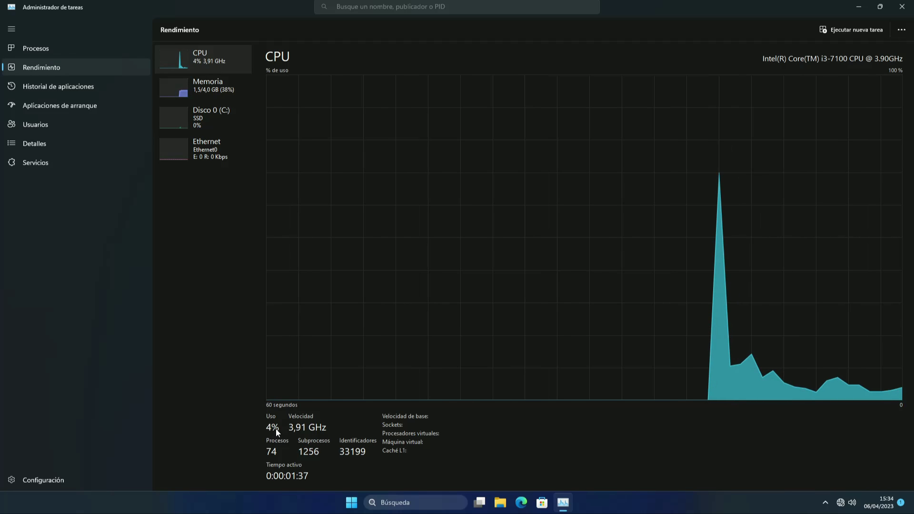
click(205, 89)
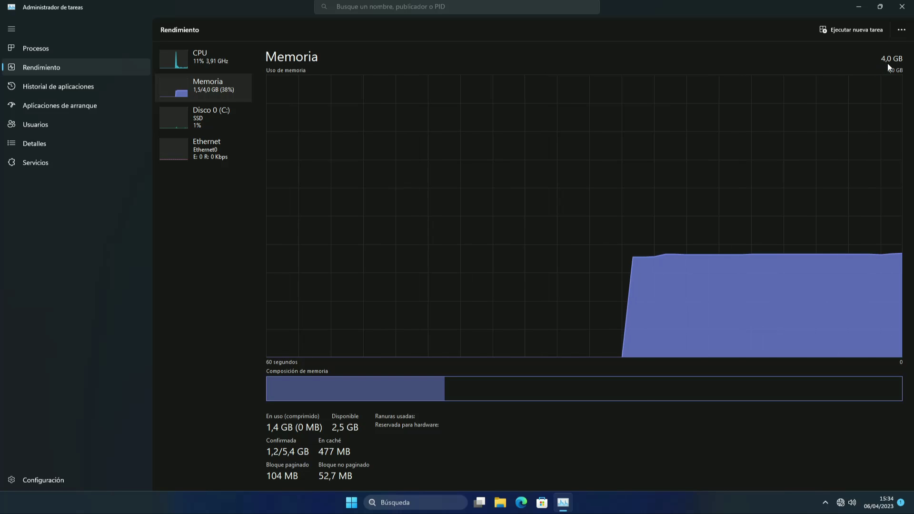
click(902, 7)
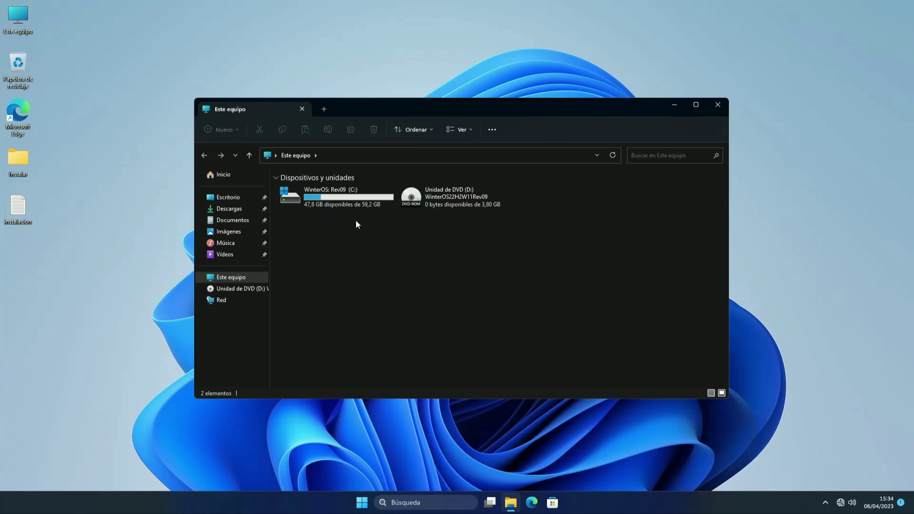
Check the used and available space in the C: drive's properties and close the Este equipo window.
click(331, 199)
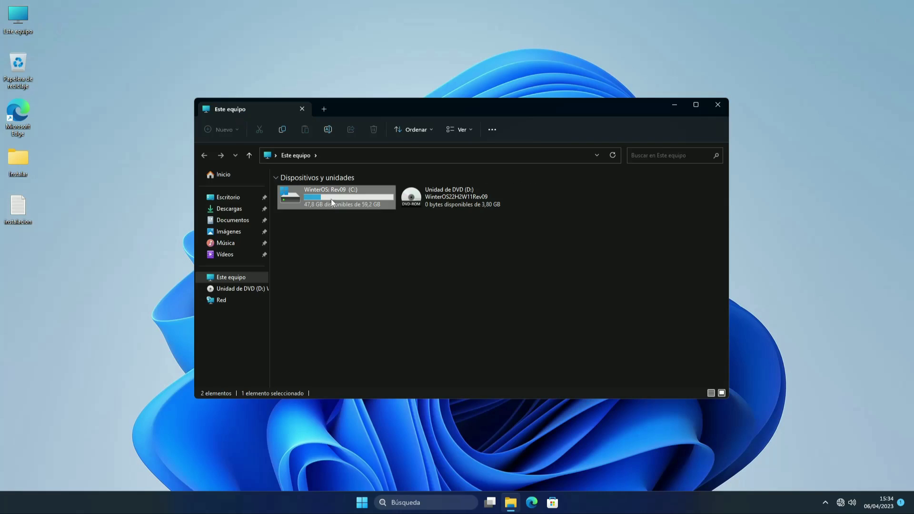
right_click(335, 199)
click(369, 360)
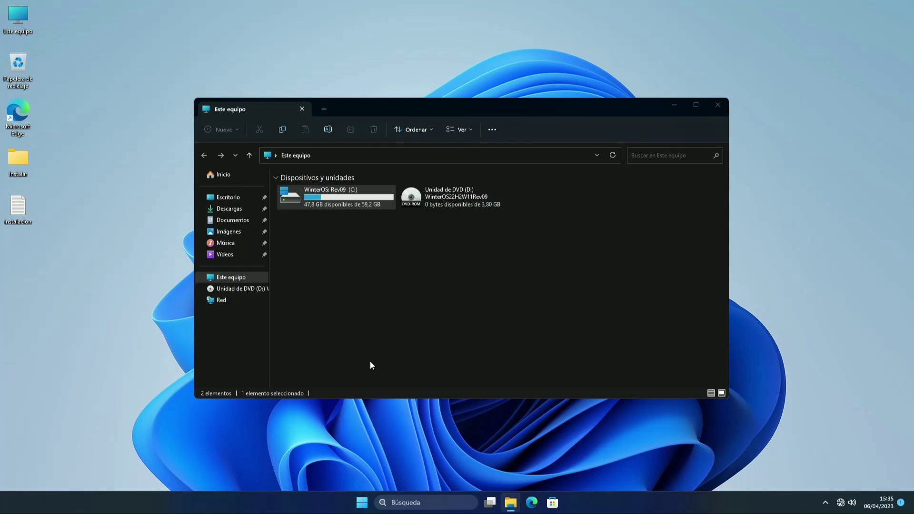
drag(484, 209, 619, 159)
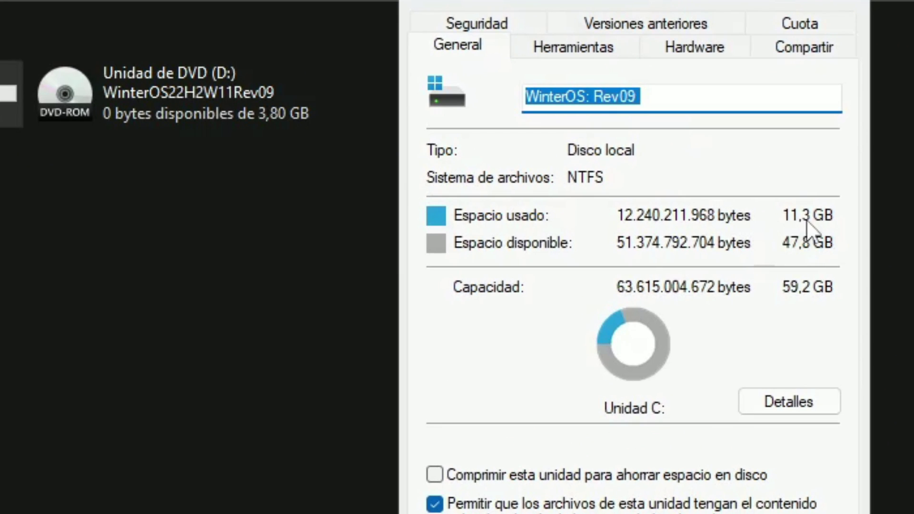
click(694, 513)
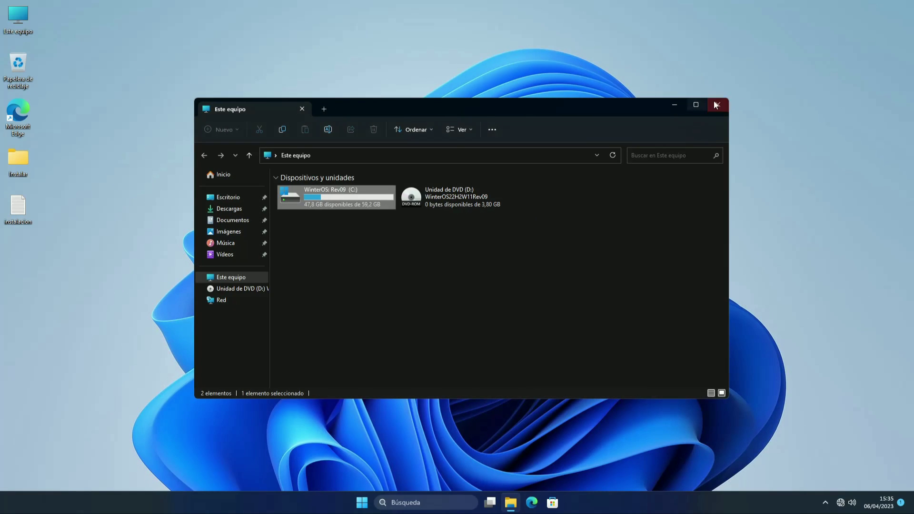
click(717, 102)
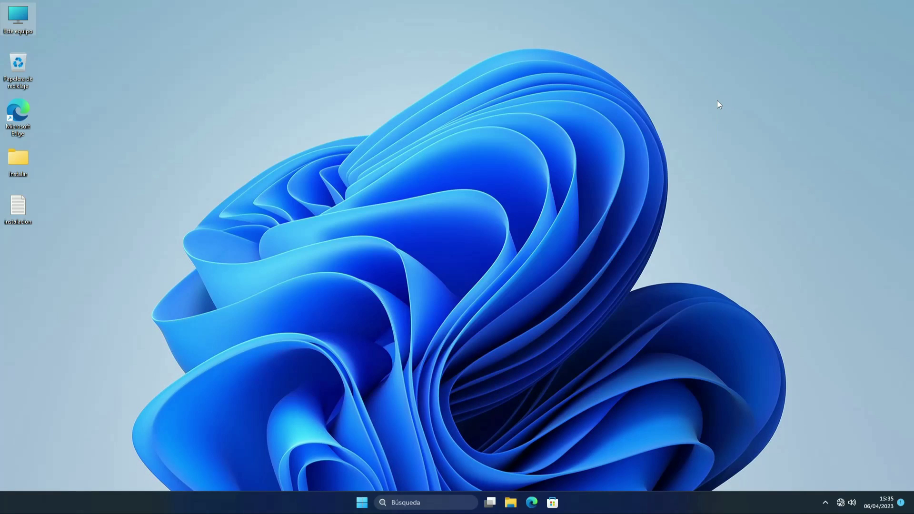
Open Control Panel, switch its view to Categoría, and open the list of programs that can be uninstalled.
click(361, 502)
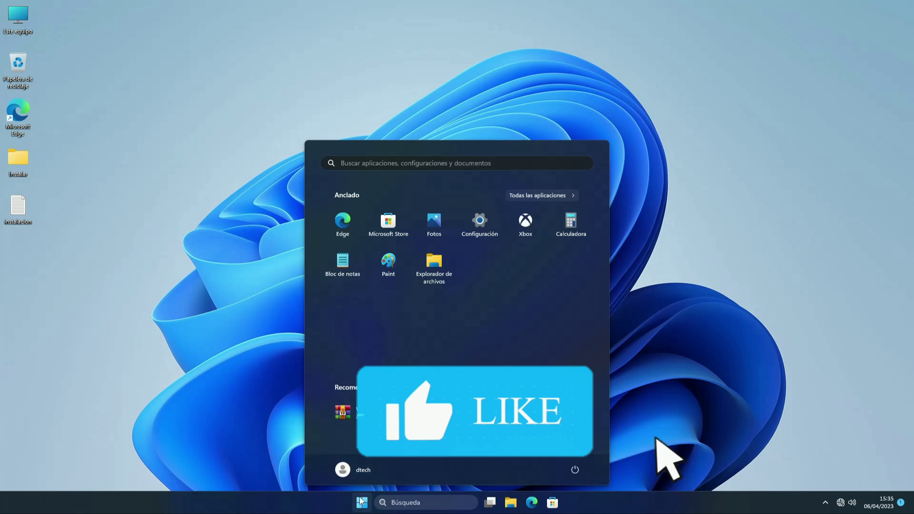
text(control)
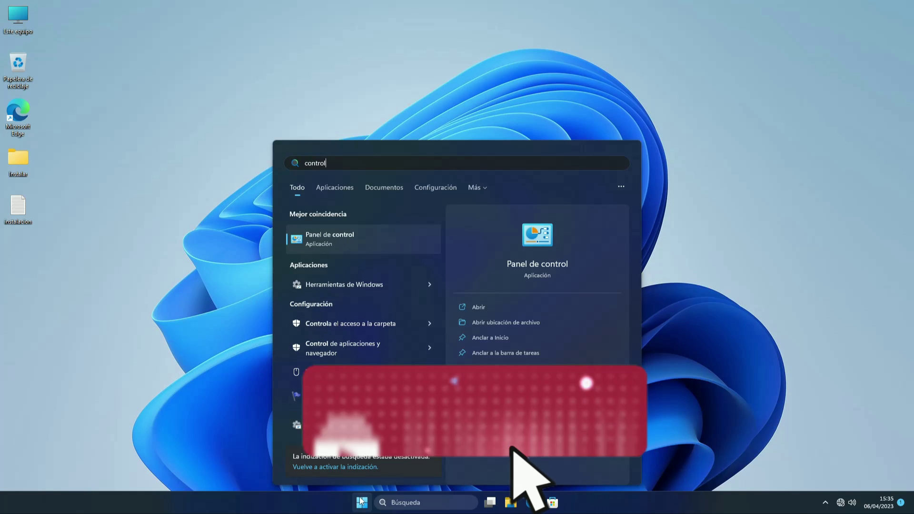
key(Return)
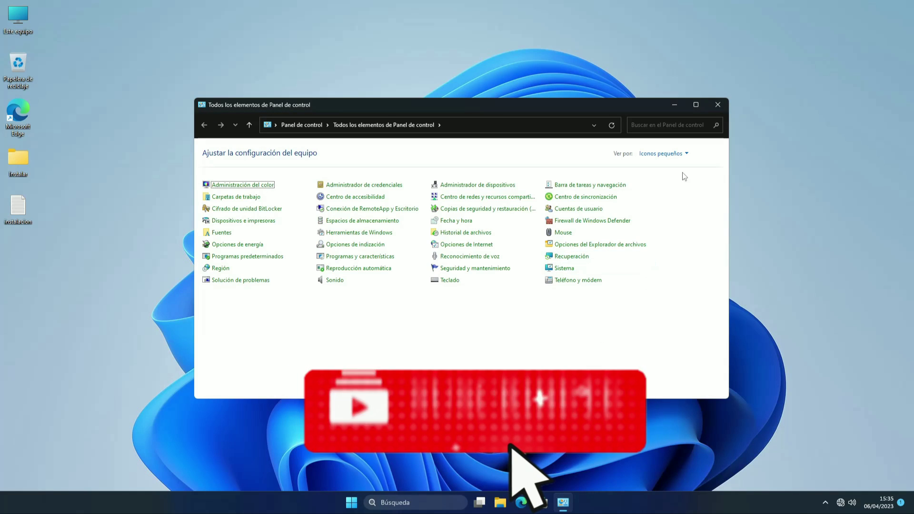
click(681, 155)
click(665, 166)
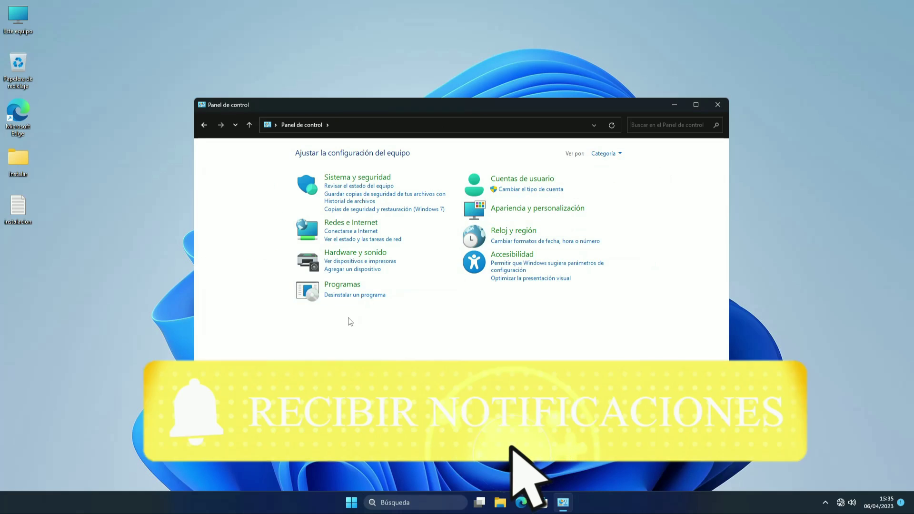
click(349, 295)
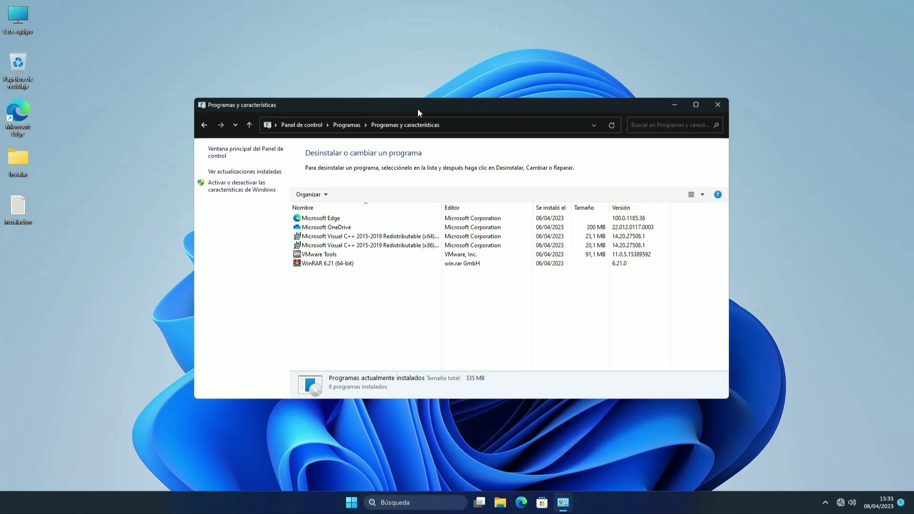
Examine the installed programs, including Microsoft Edge, Microsoft OneDrive and the Visual C++ 2015-2019 redistributables.
drag(418, 108, 407, 48)
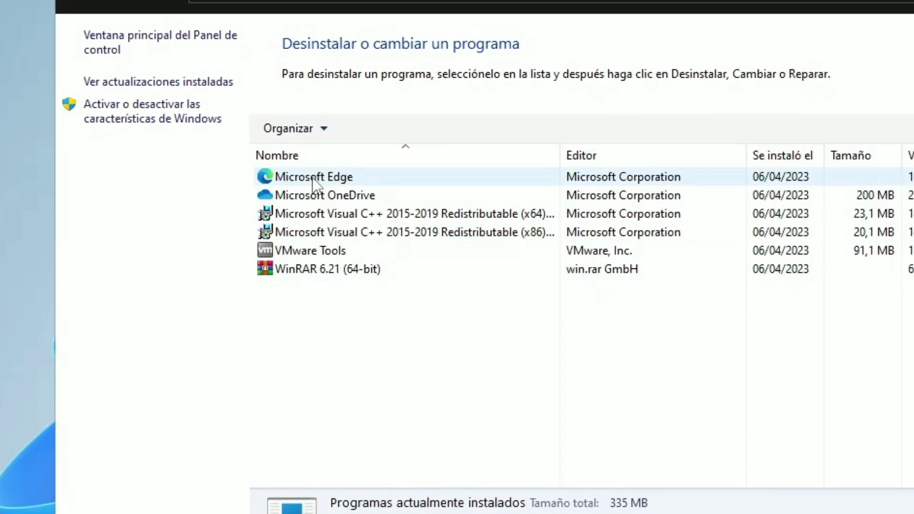
click(314, 177)
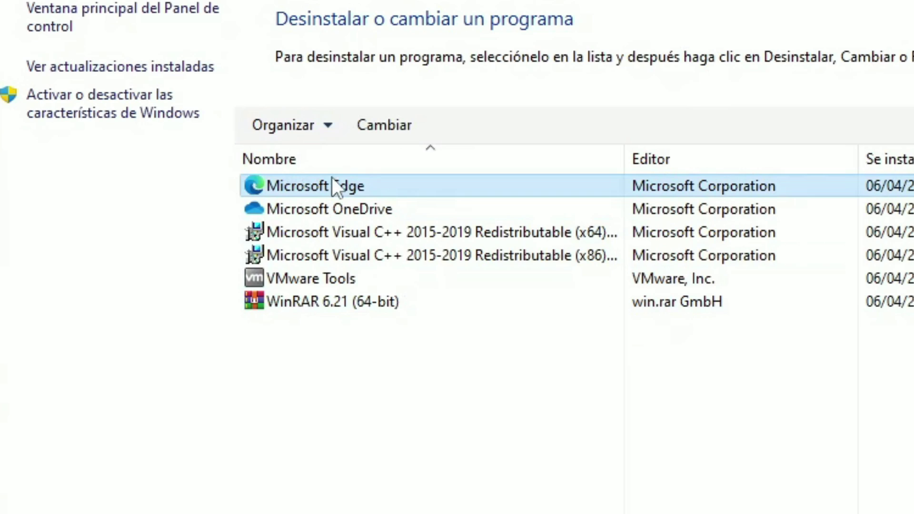
click(306, 207)
click(329, 230)
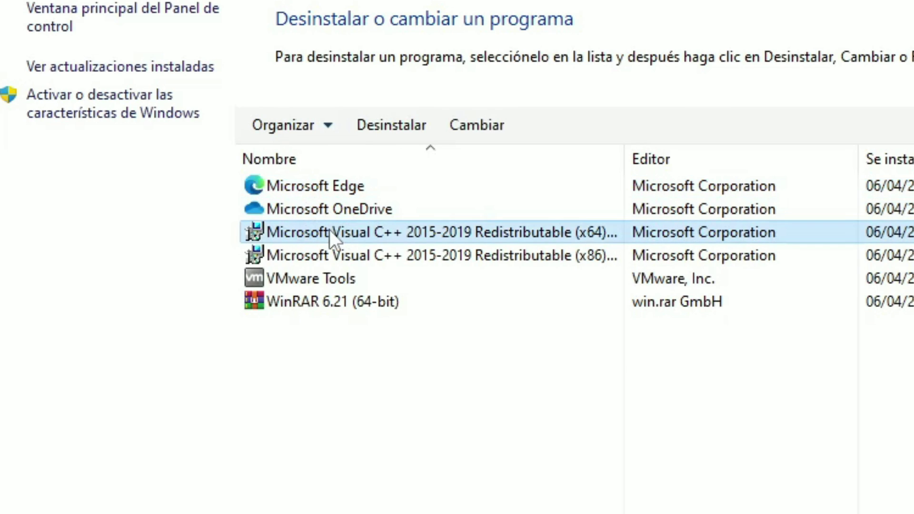
click(316, 252)
click(316, 234)
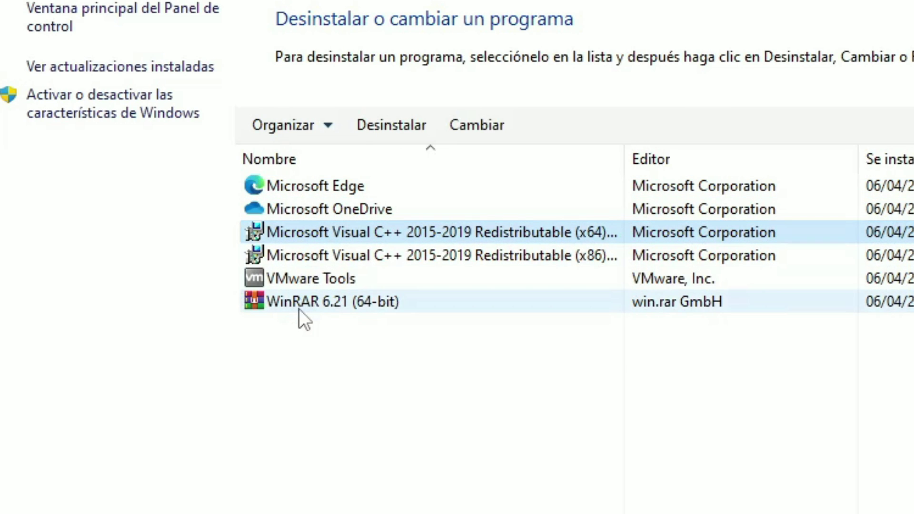
Examine the optional Windows features that can be turned on or off, cancel the dialog, and close the installed programs window.
click(324, 302)
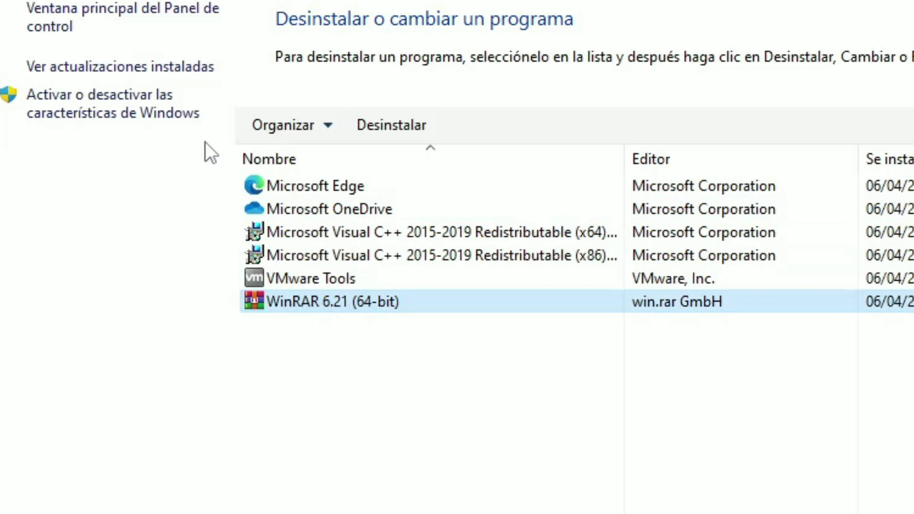
click(129, 69)
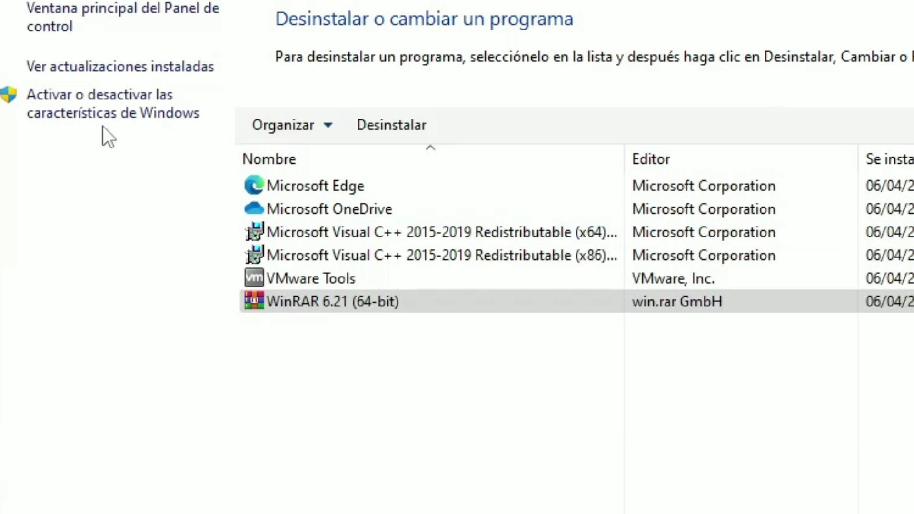
click(94, 123)
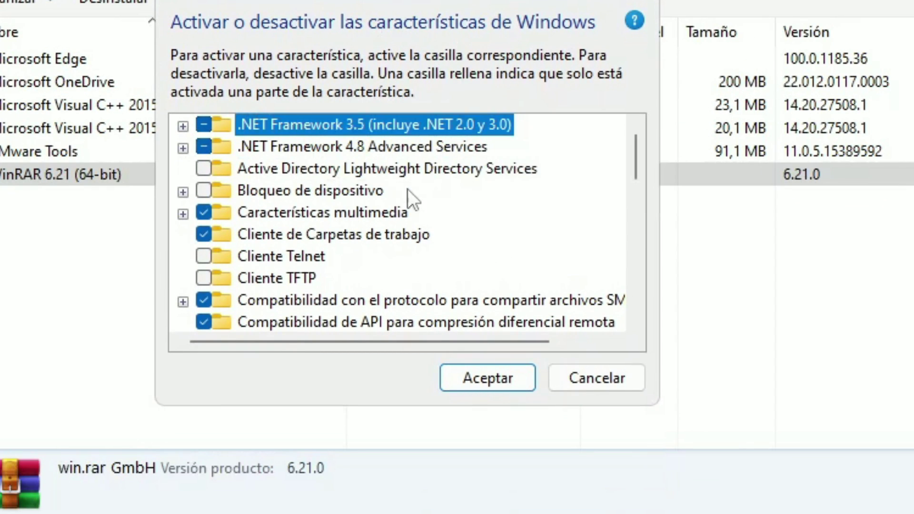
scroll(426, 255, down, 6)
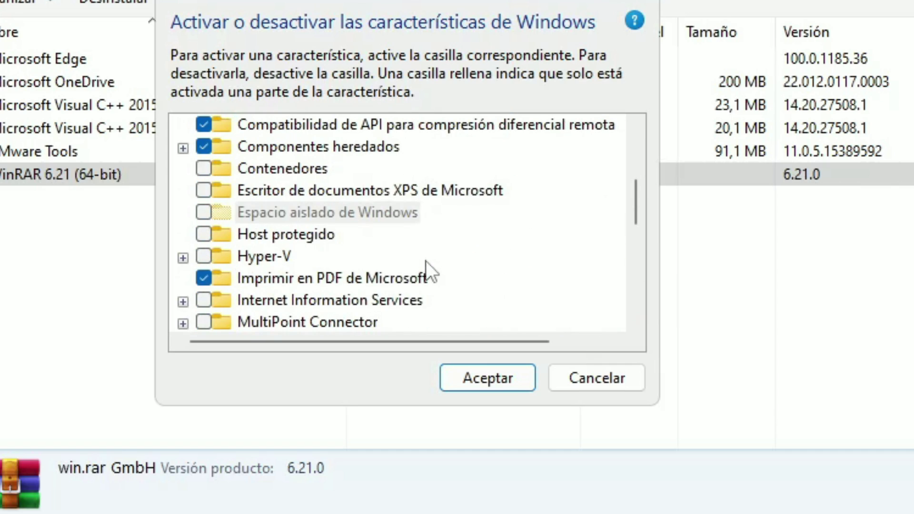
scroll(425, 261, down, 2)
scroll(425, 260, up, 7)
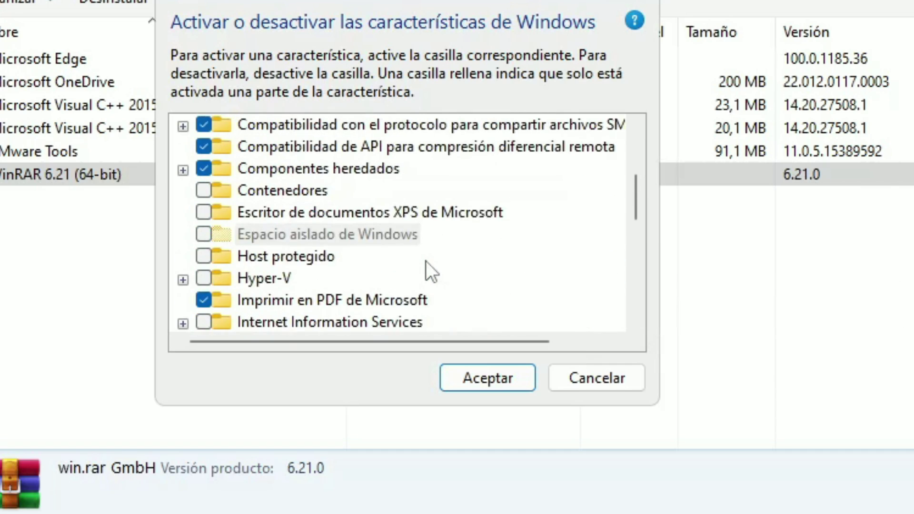
scroll(425, 261, up, 1)
click(614, 377)
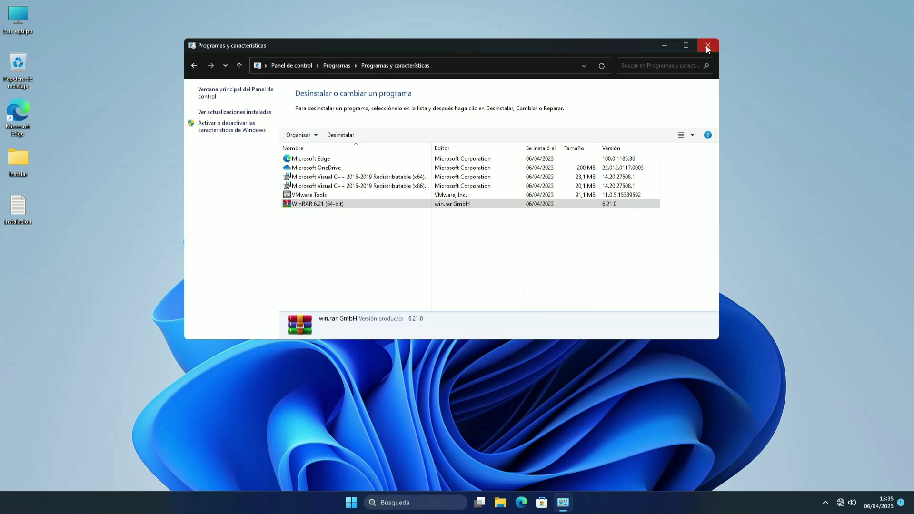
click(703, 42)
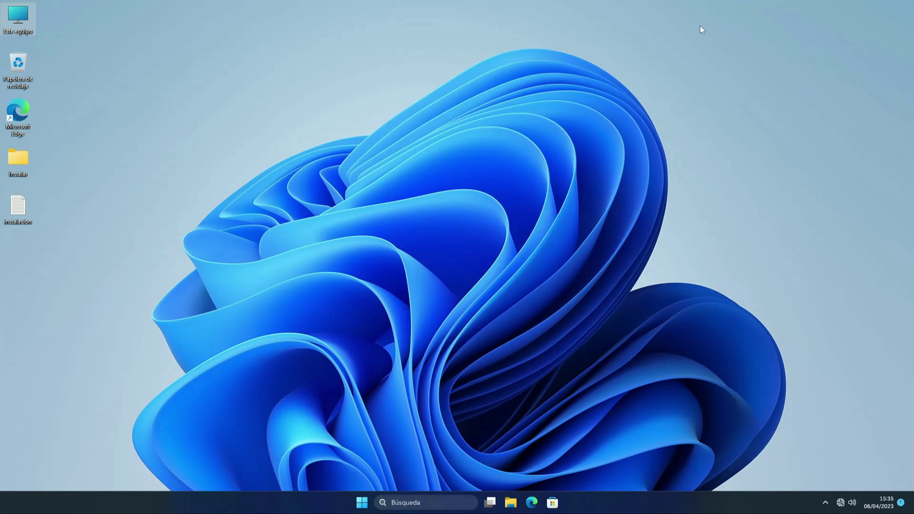
Examine the WinterOS submenus of the desktop's context menu, from Herramientas and Optimizadores to Limpieza, Drivers, Entretenimiento and Donaciones, and dismiss the menu.
right_click(705, 19)
click(676, 19)
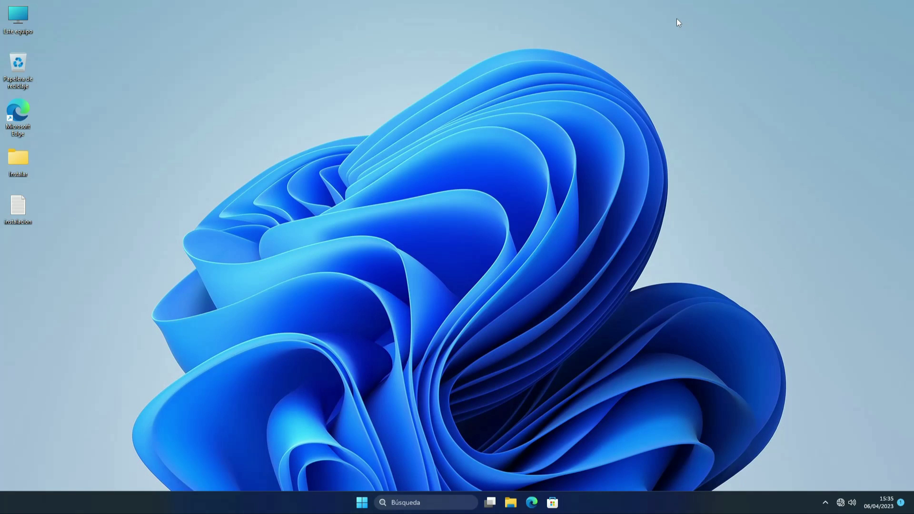
key(Down)
right_click(666, 7)
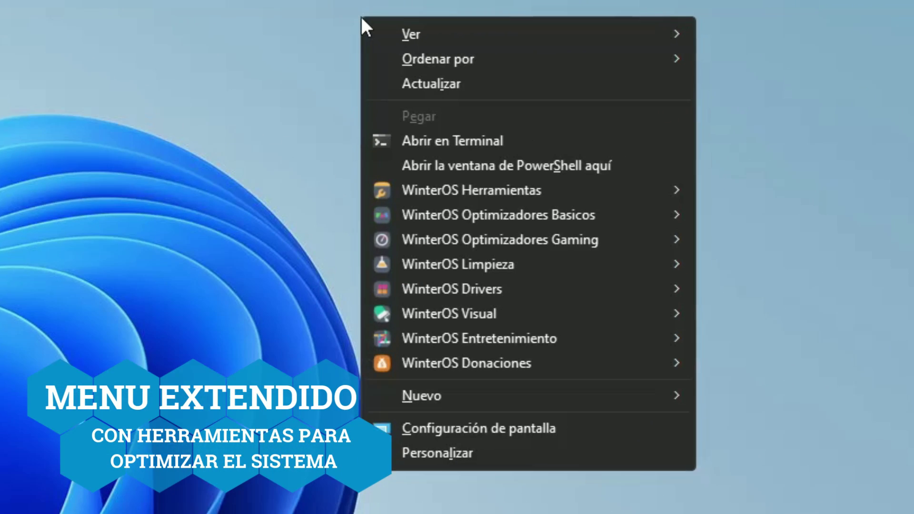
mouse_move(465, 197)
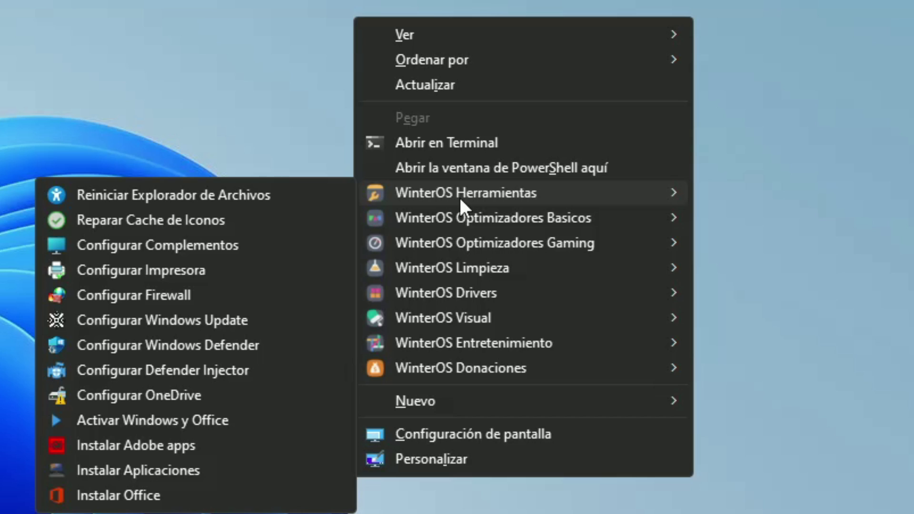
mouse_move(458, 219)
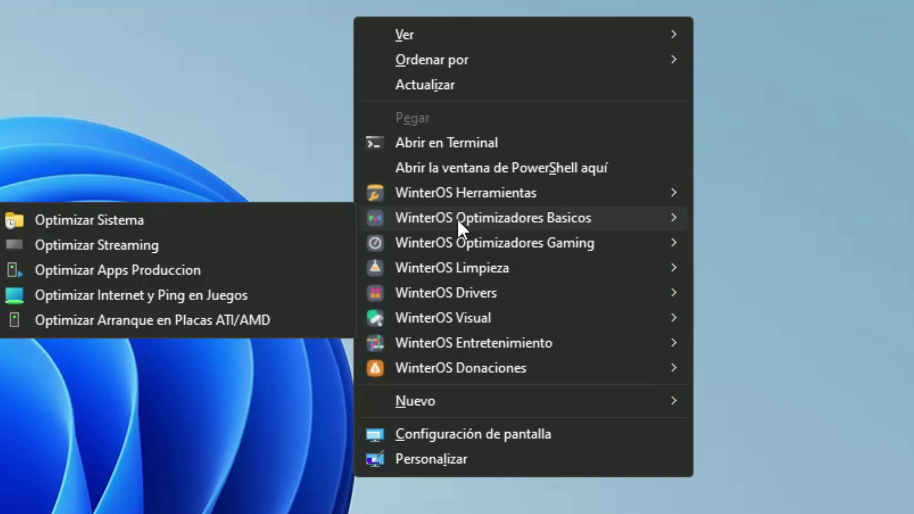
mouse_move(456, 248)
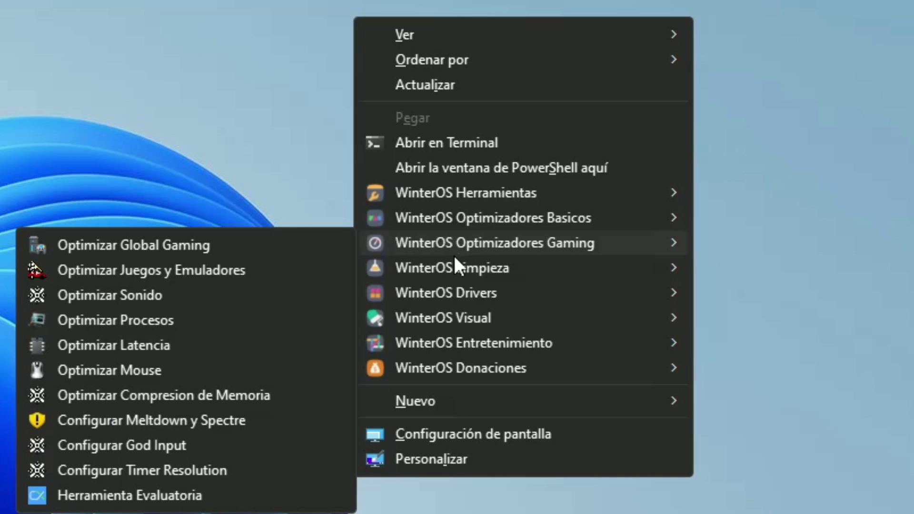
mouse_move(450, 274)
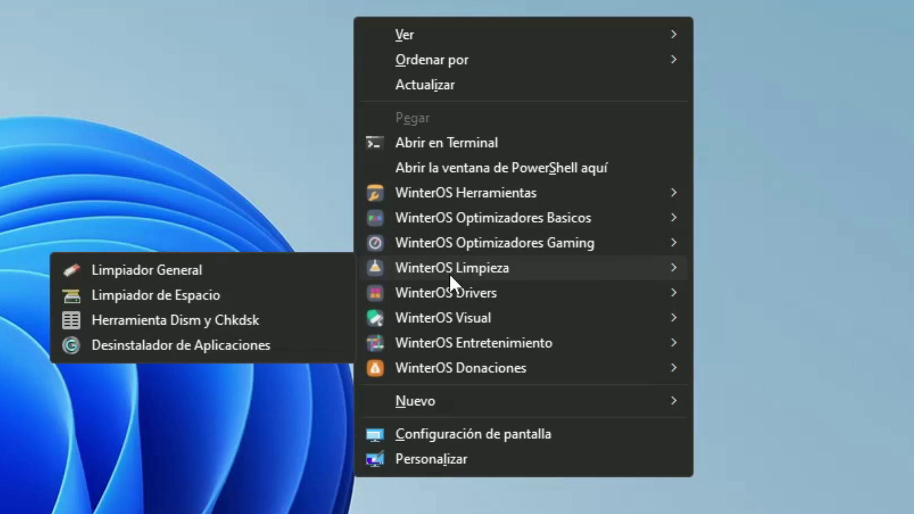
mouse_move(443, 300)
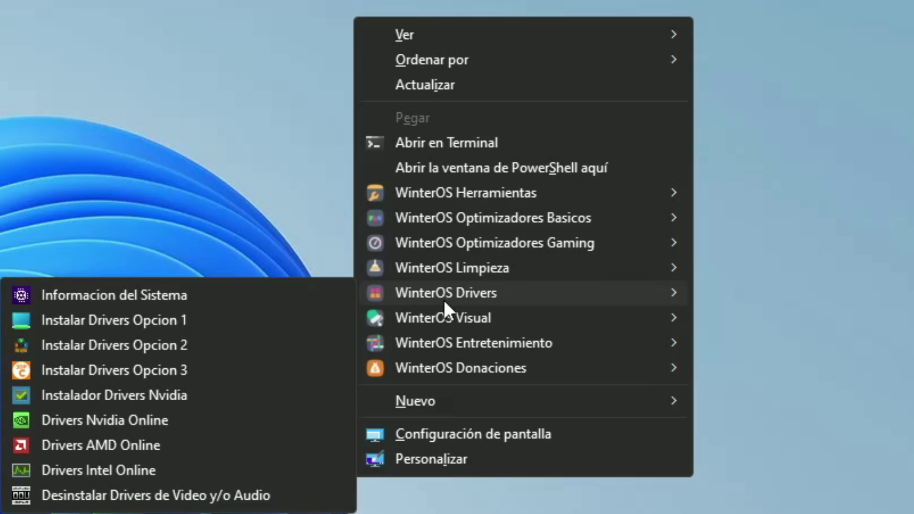
mouse_move(441, 339)
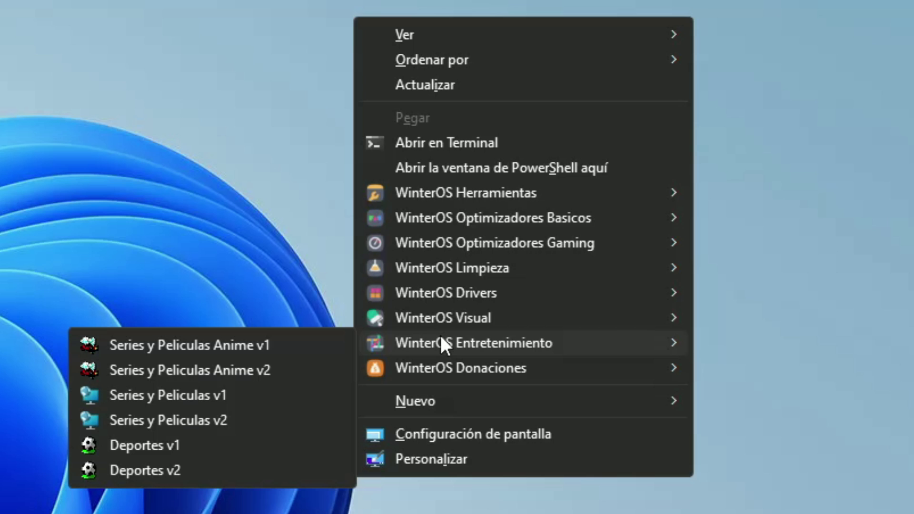
mouse_move(443, 375)
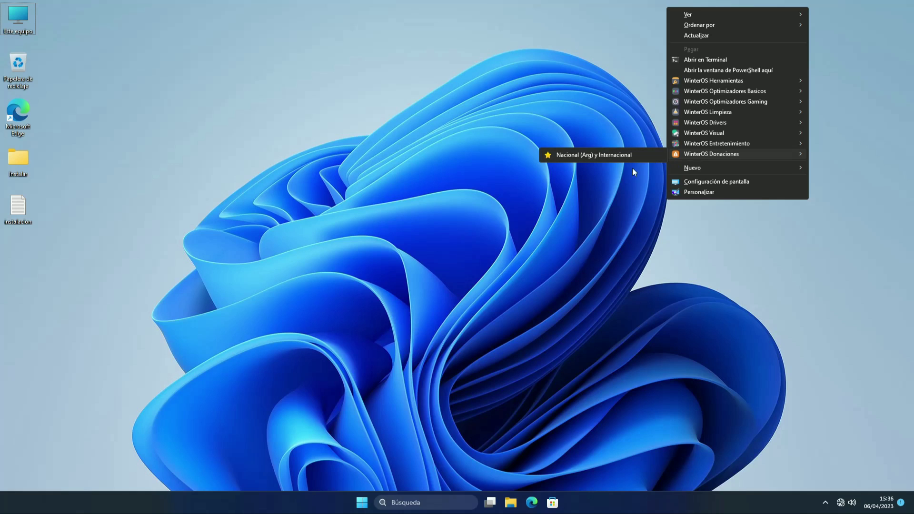
click(617, 255)
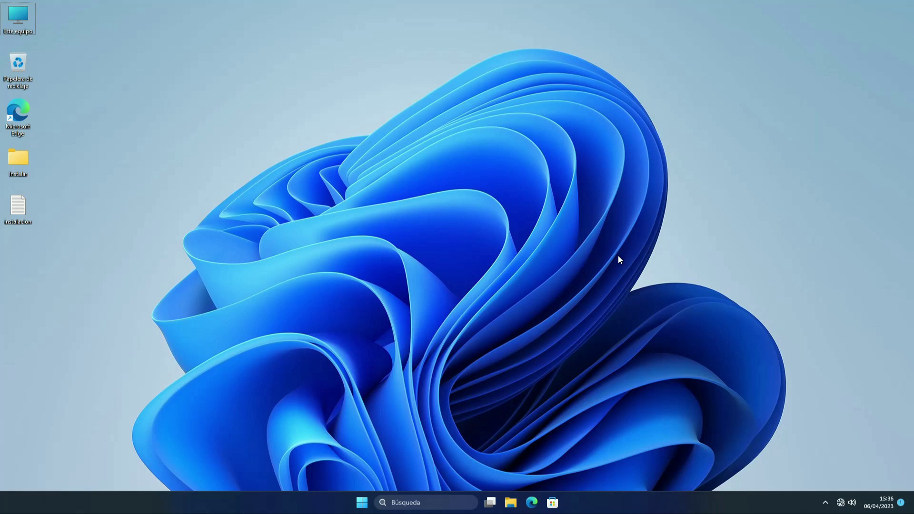
Open the WinterOS Visual configuration tool from the desktop and move its console window higher on the screen.
right_click(694, 6)
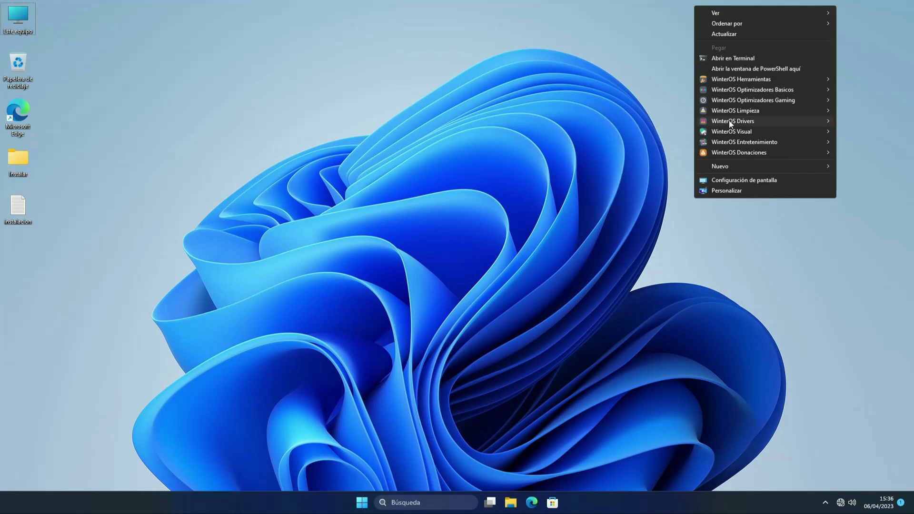
mouse_move(728, 132)
click(636, 132)
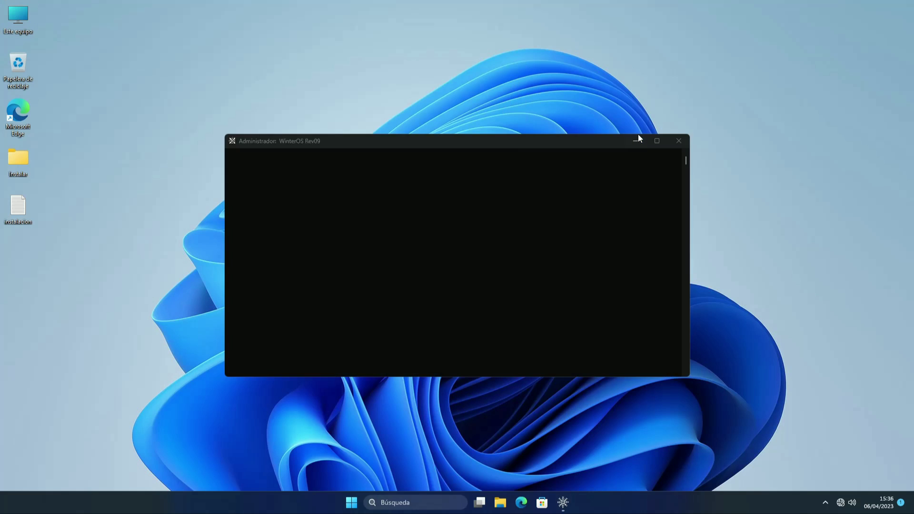
drag(430, 141, 427, 76)
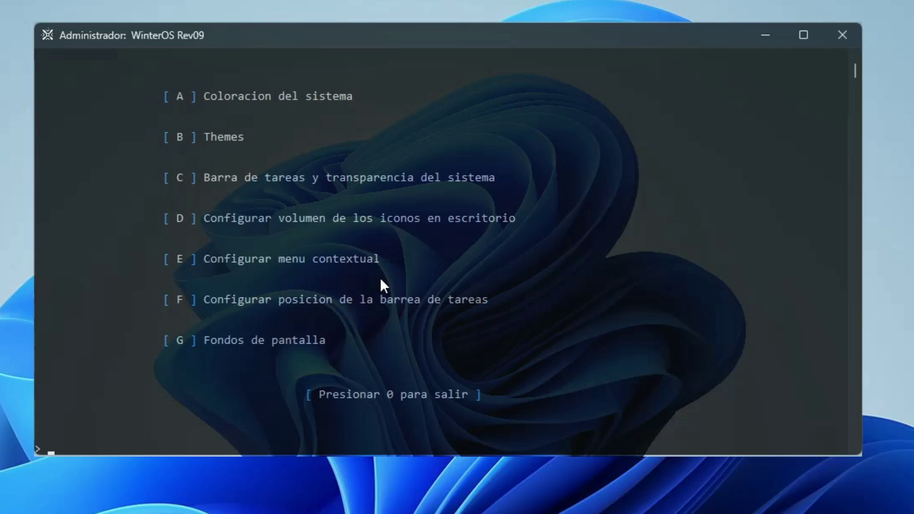
Set the system coloration to Light in the WinterOS visual settings.
key(a)
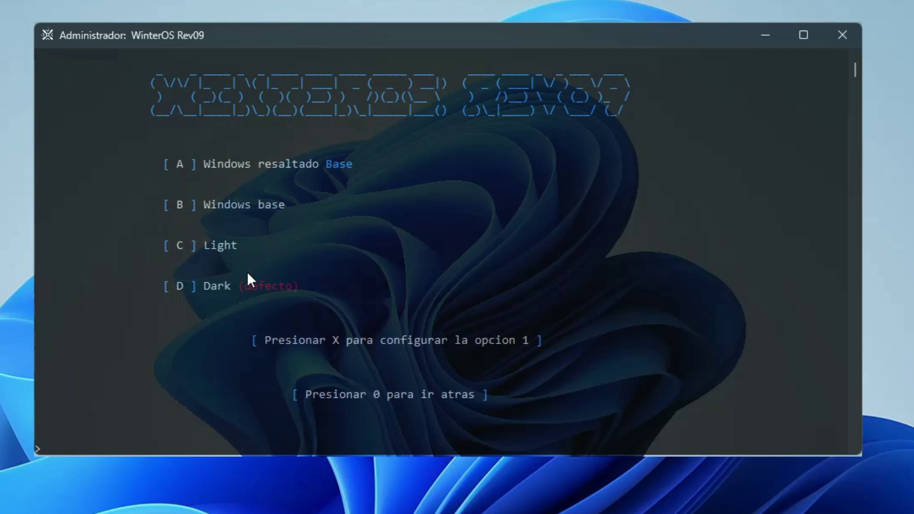
text(C)
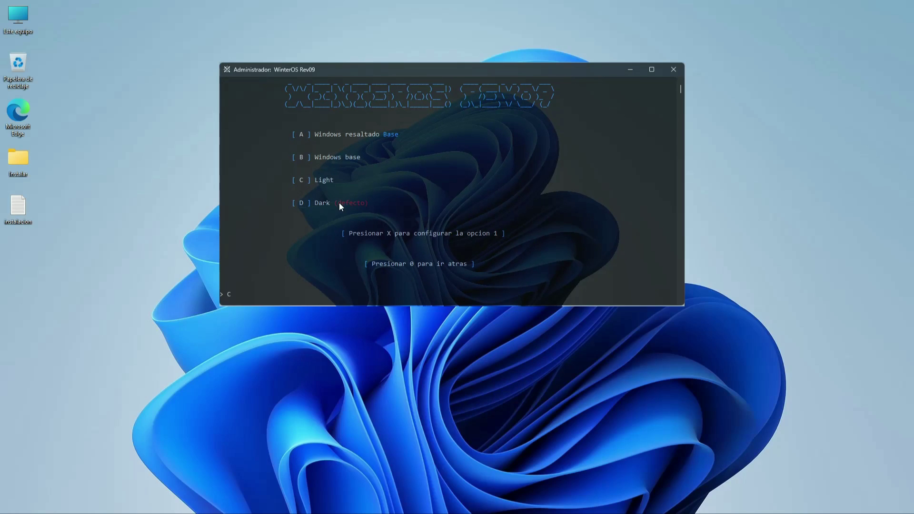
key(Return)
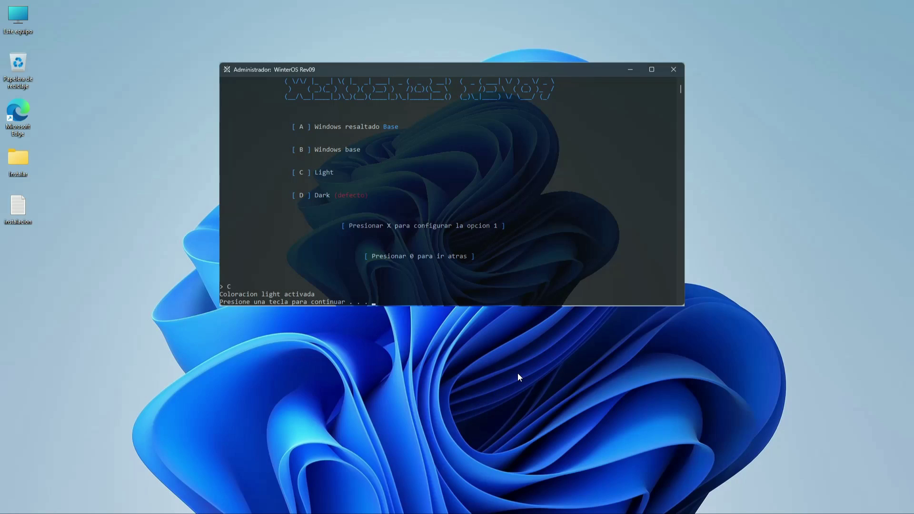
key(Return)
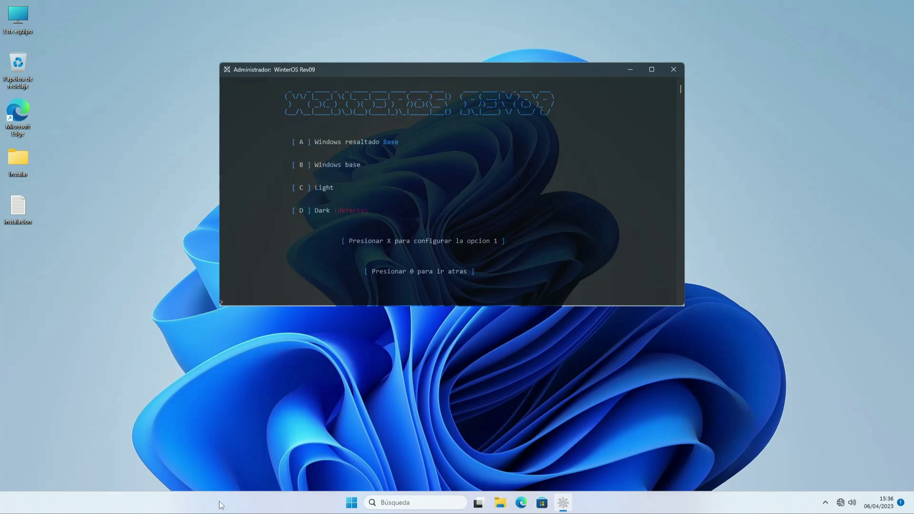
Set the system coloration to Dark and return to the main list of visual options.
text(D)
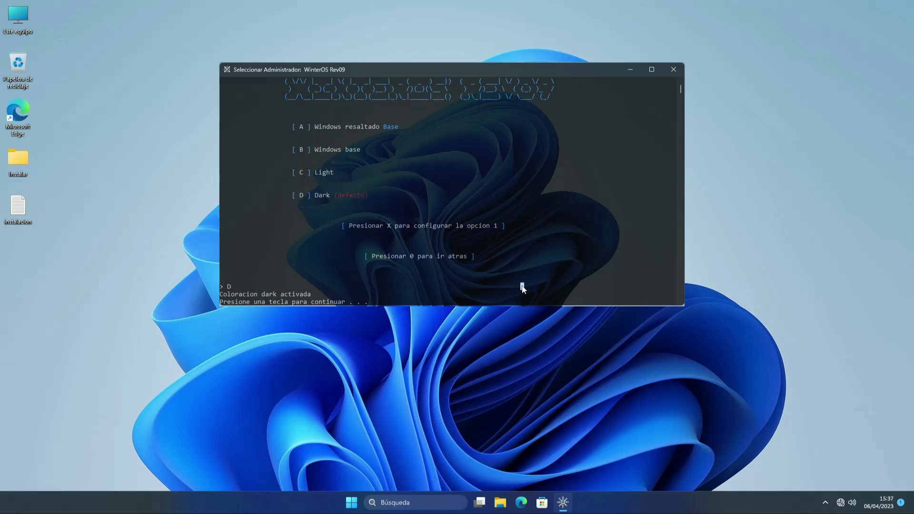
key(Return)
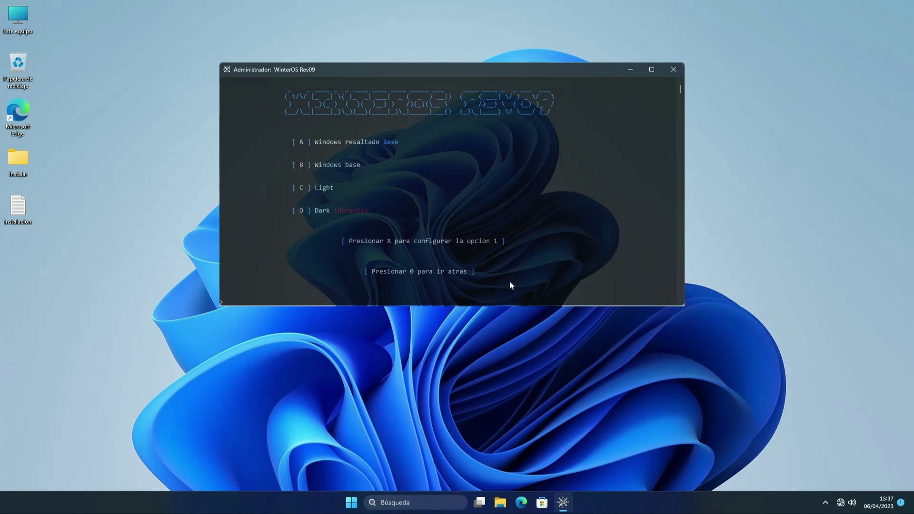
text(0)
key(Return)
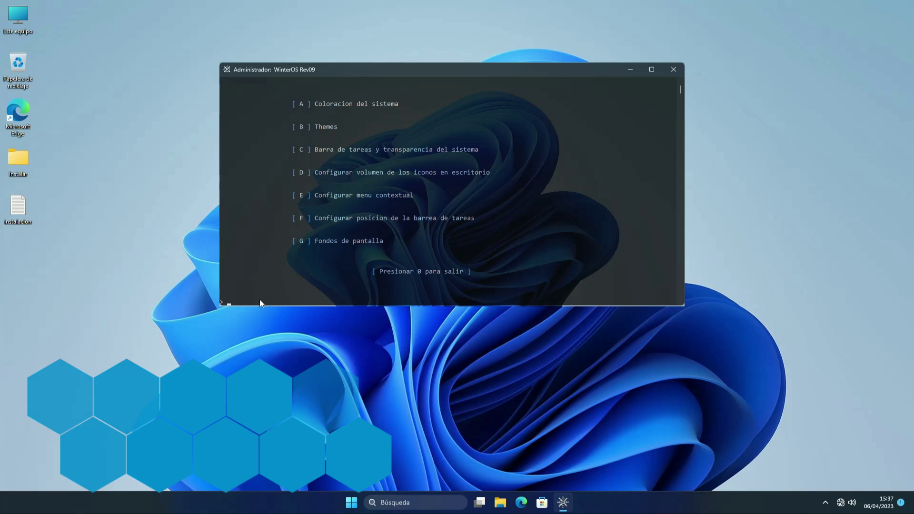
Apply Winteros theme v1, return to the main list of options, and minimize the console to view the desktop.
text(b)
key(Return)
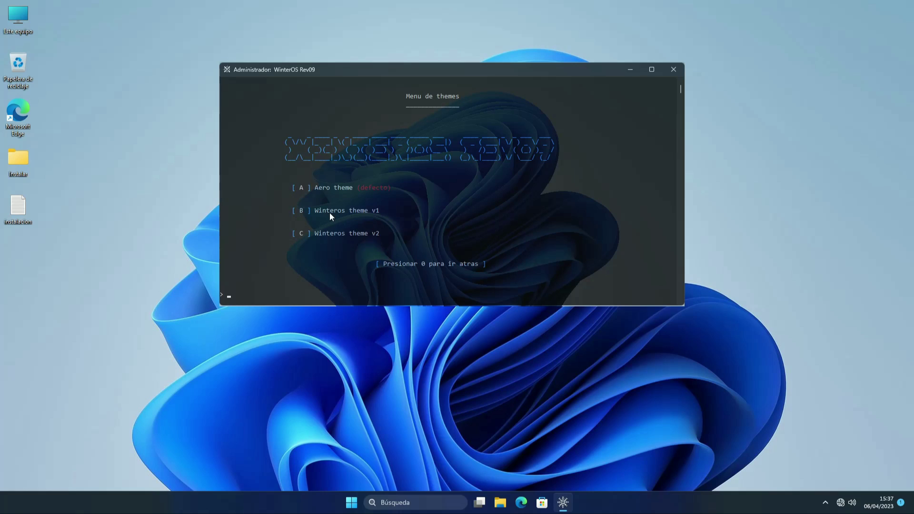
text(B)
key(Return)
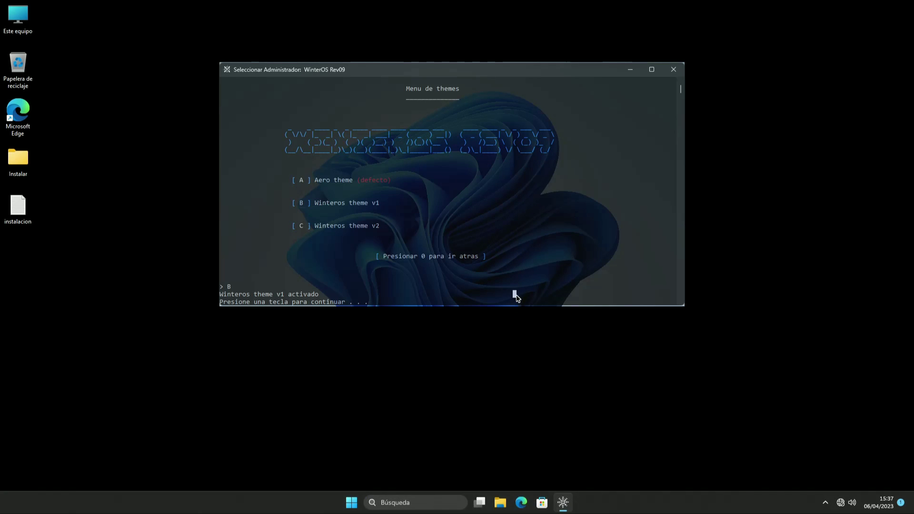
key(Return)
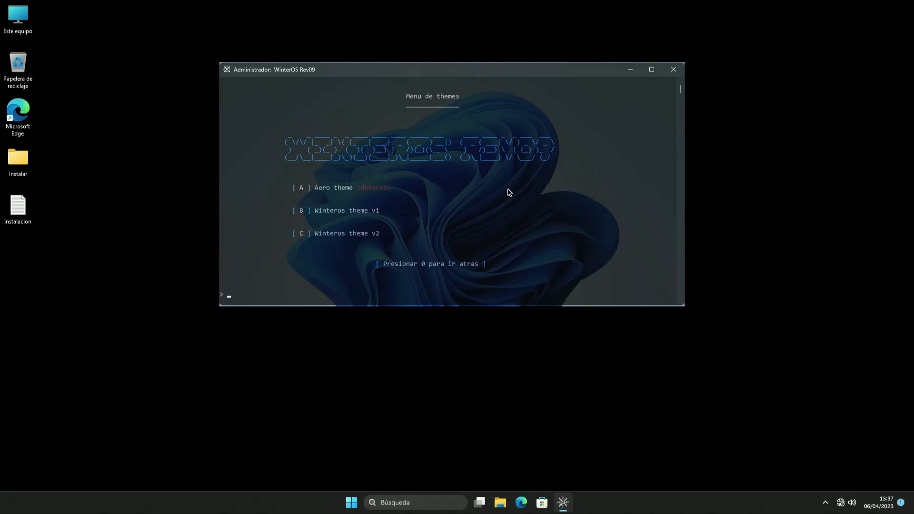
text(0)
key(Return)
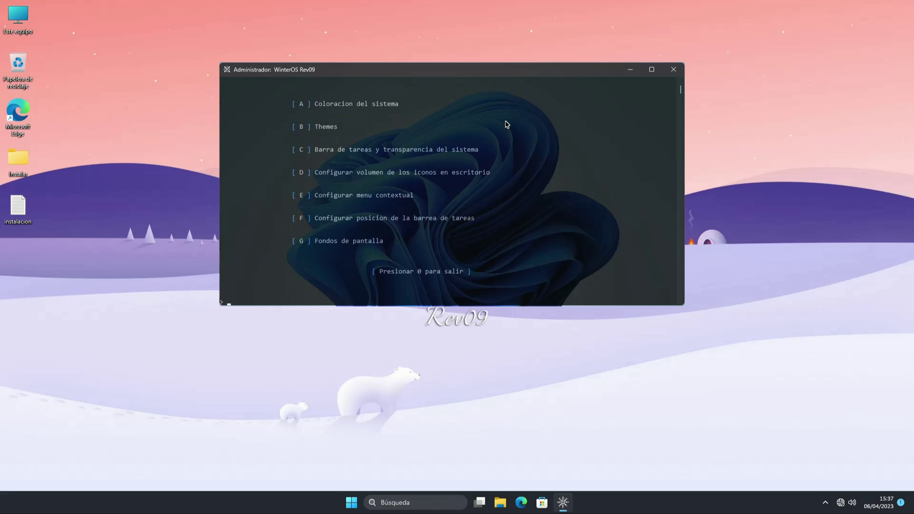
click(630, 70)
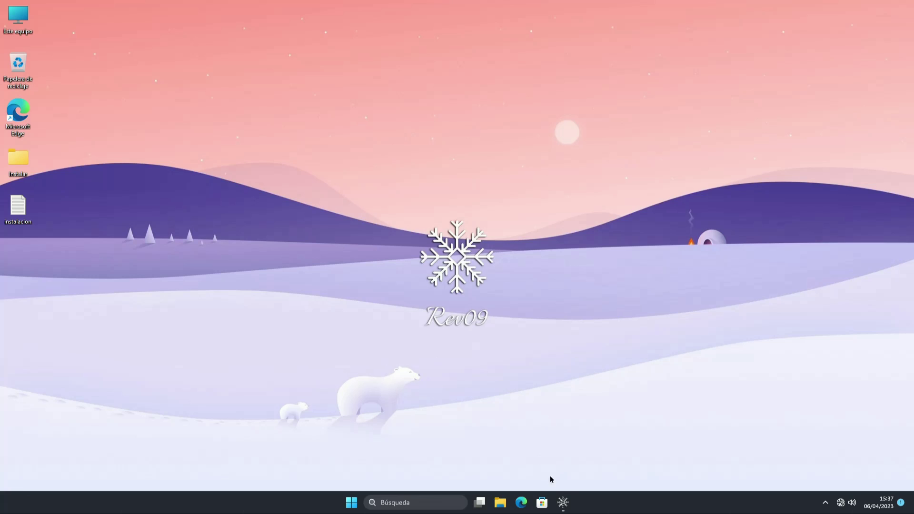
Restore the WinterOS console, try to open the Fondos de pantalla option, and close the console.
click(566, 505)
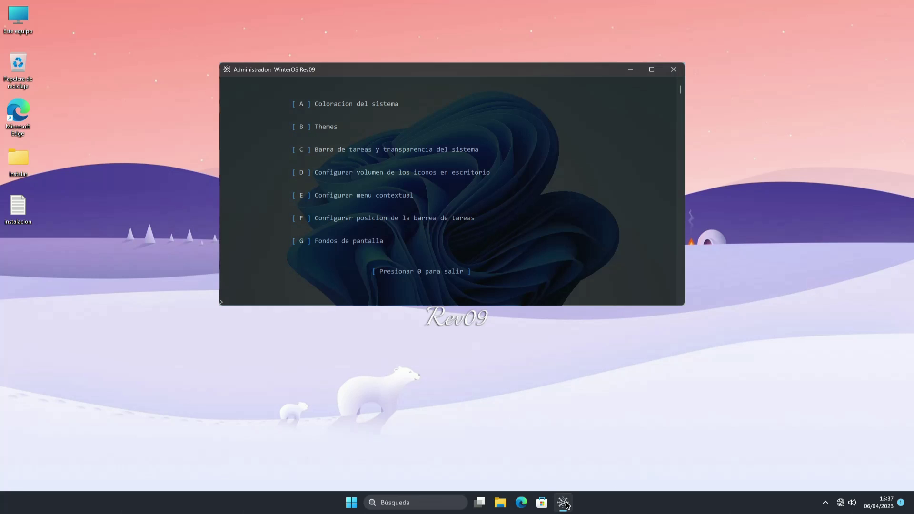
text(G)
key(Return)
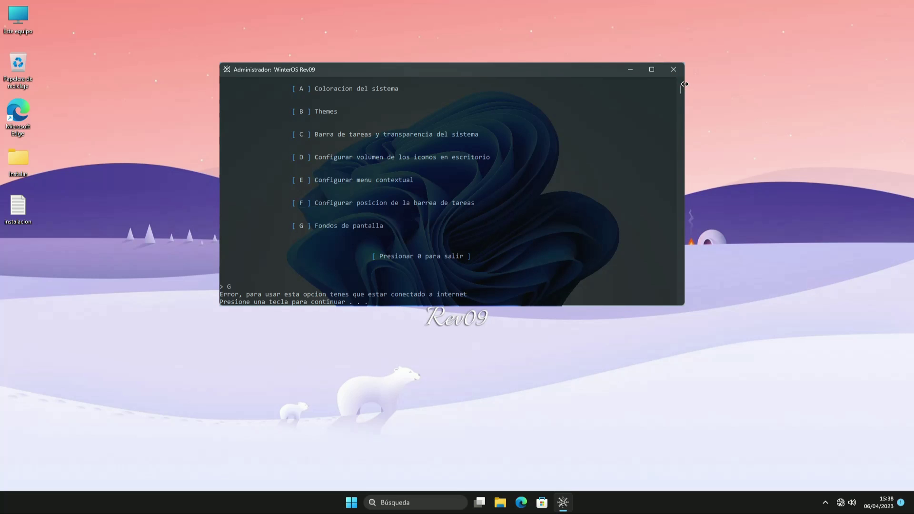
click(673, 71)
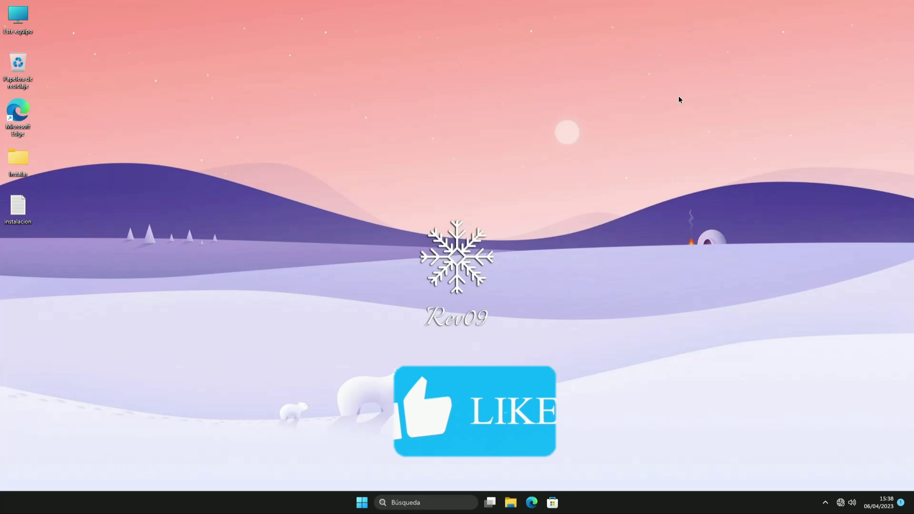